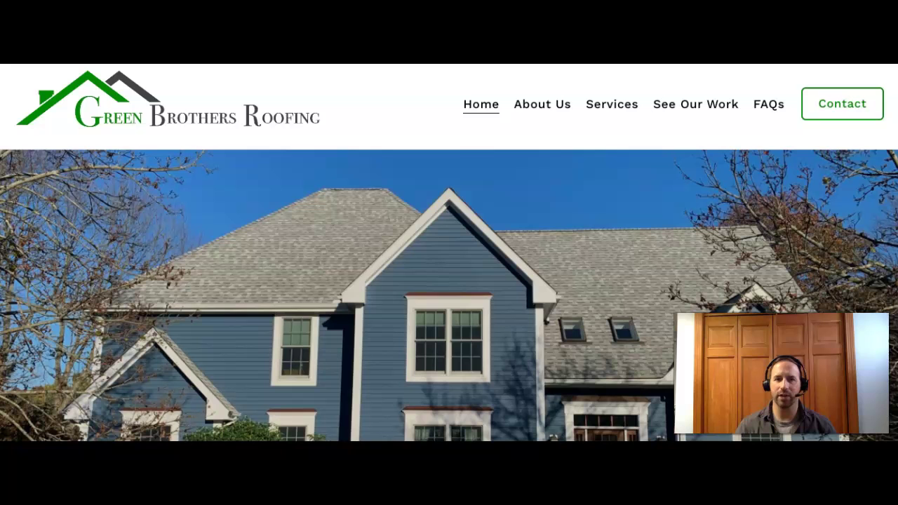
# - Review the Green Brothers Roofing home page from the hero image through the services to the footer
pyautogui.scroll(-5, 449, 295)
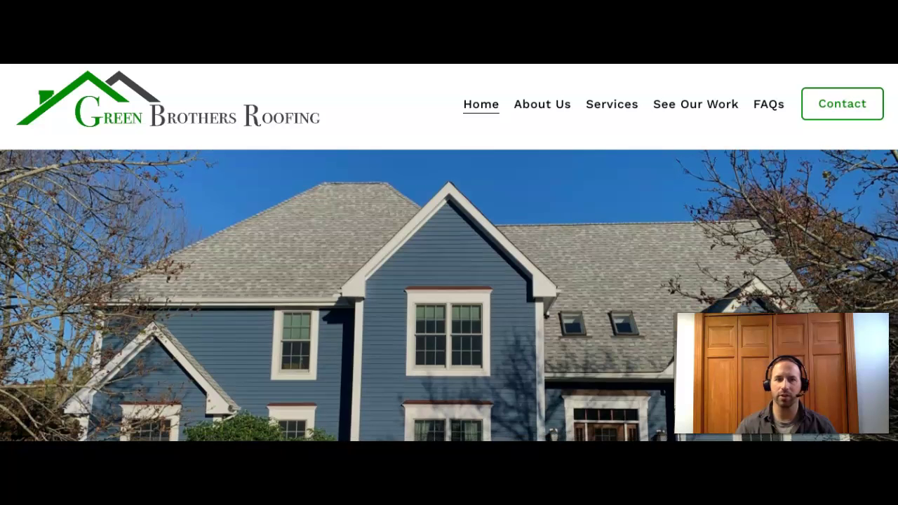
pyautogui.scroll(-3, 449, 295)
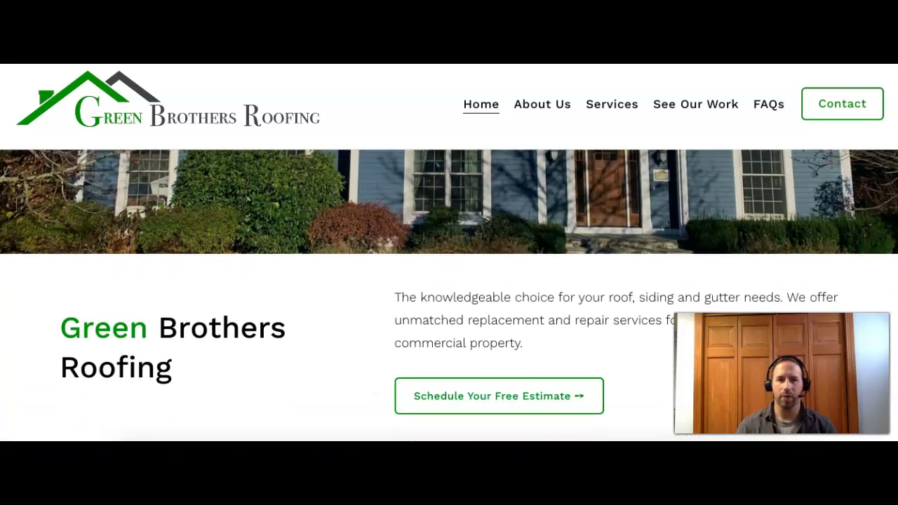
pyautogui.scroll(-5, 449, 294)
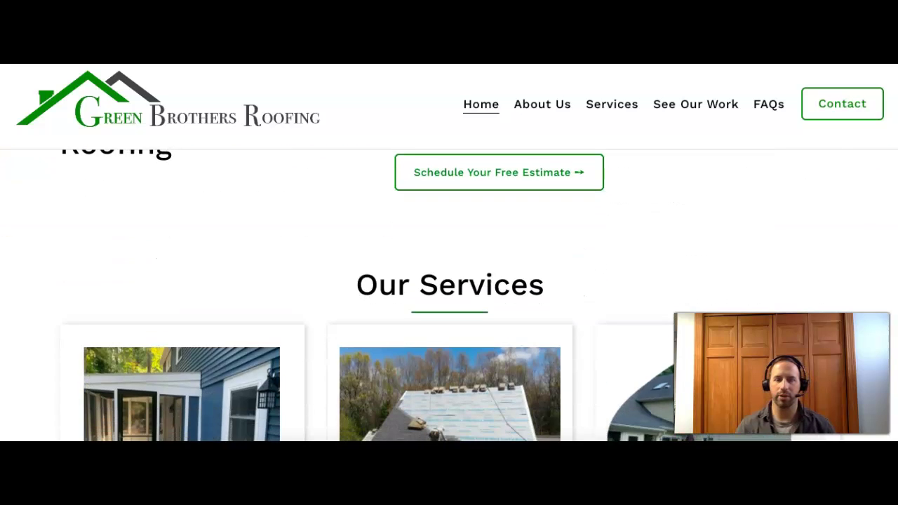
pyautogui.scroll(-6, 449, 294)
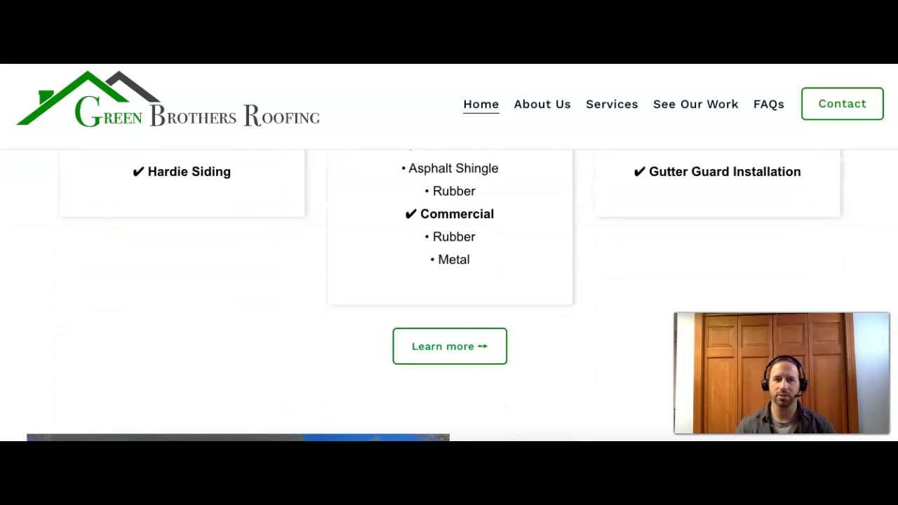
pyautogui.scroll(-6, 449, 295)
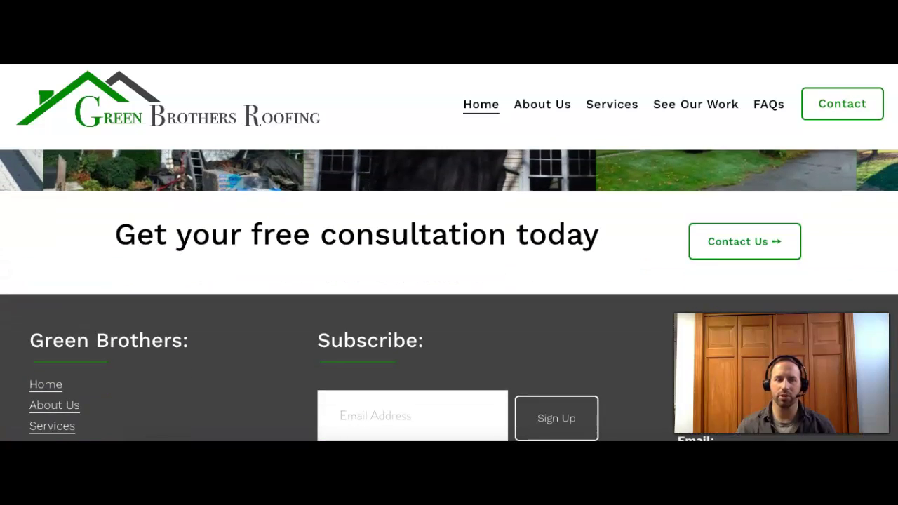
pyautogui.scroll(-2, 448, 295)
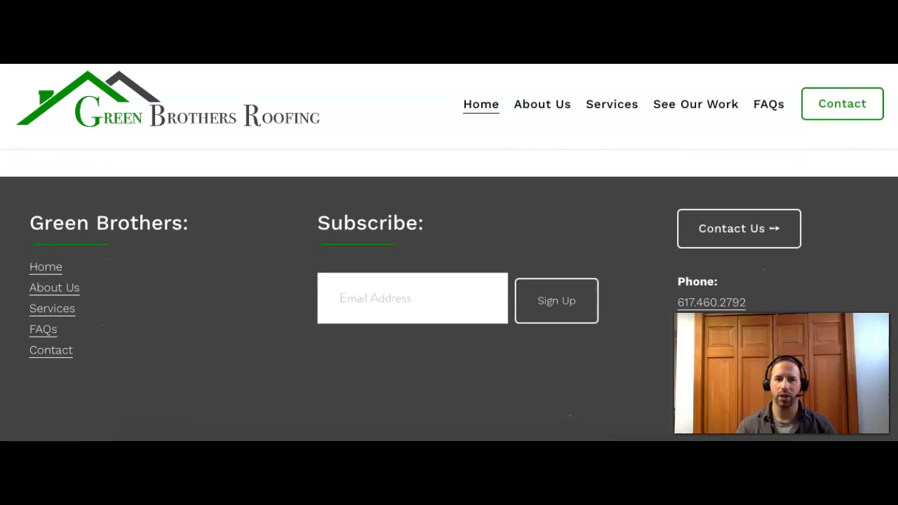
pyautogui.scroll(15, 894, 380)
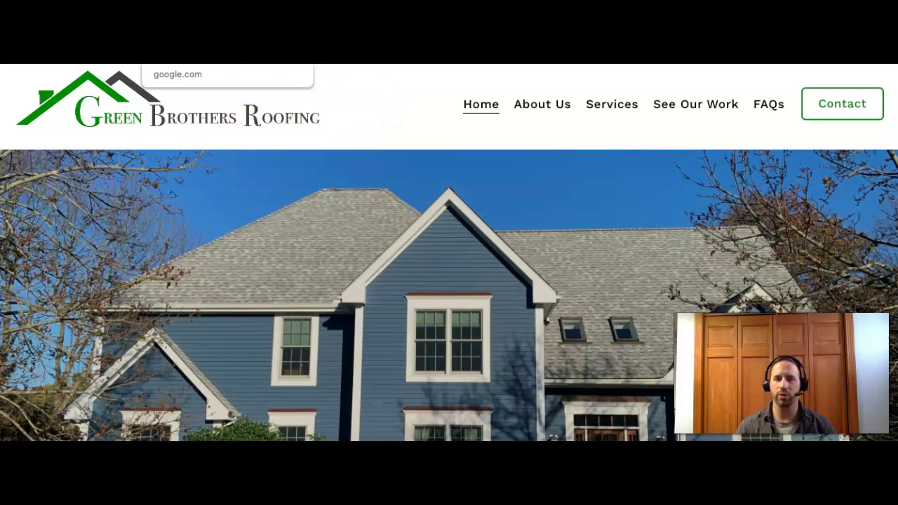
# - Switch to the Google results for "roofing weymouth ma" and review the search term, ads, map listings and organic results
pyautogui.click(182, 57)
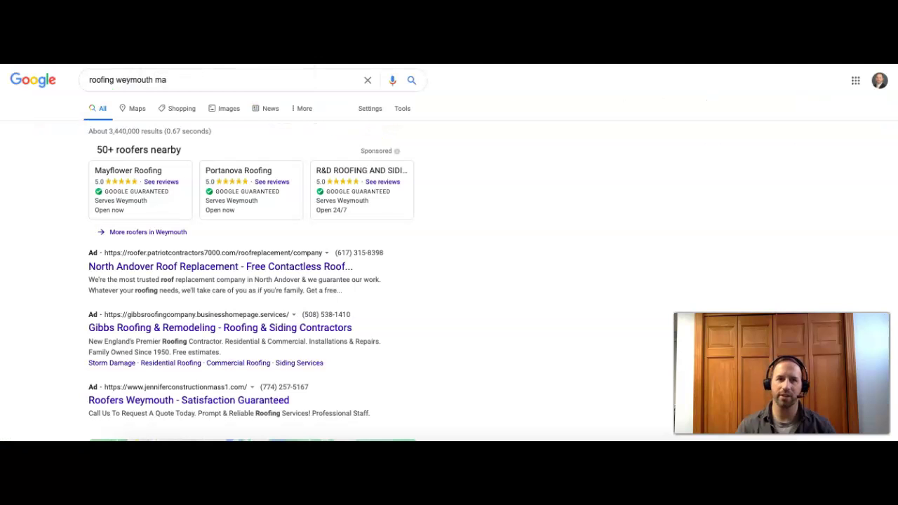
pyautogui.click(188, 79)
pyautogui.moveTo(188, 80); pyautogui.dragTo(89, 80)
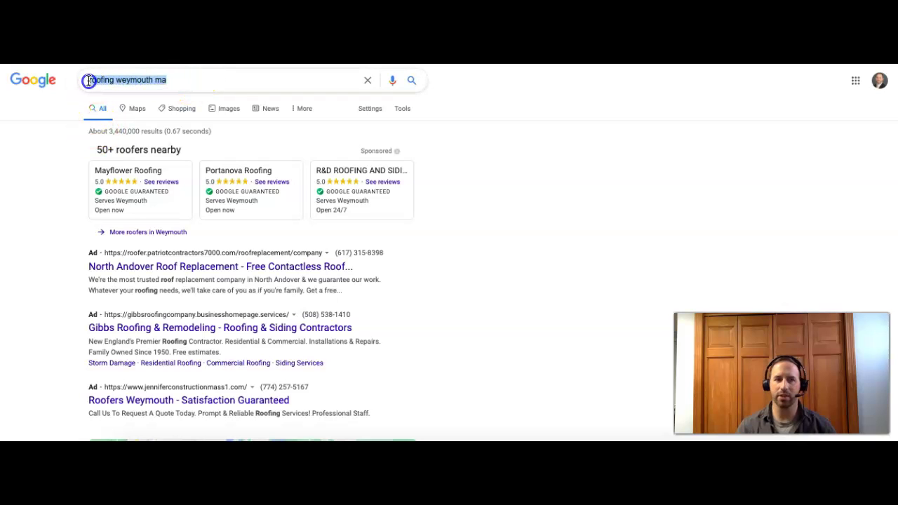
pyautogui.click(28, 144)
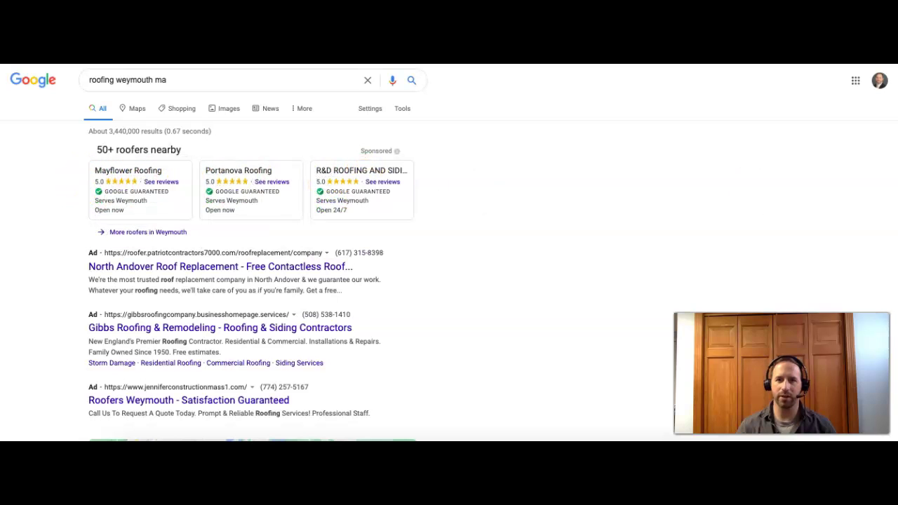
pyautogui.scroll(-1, 449, 253)
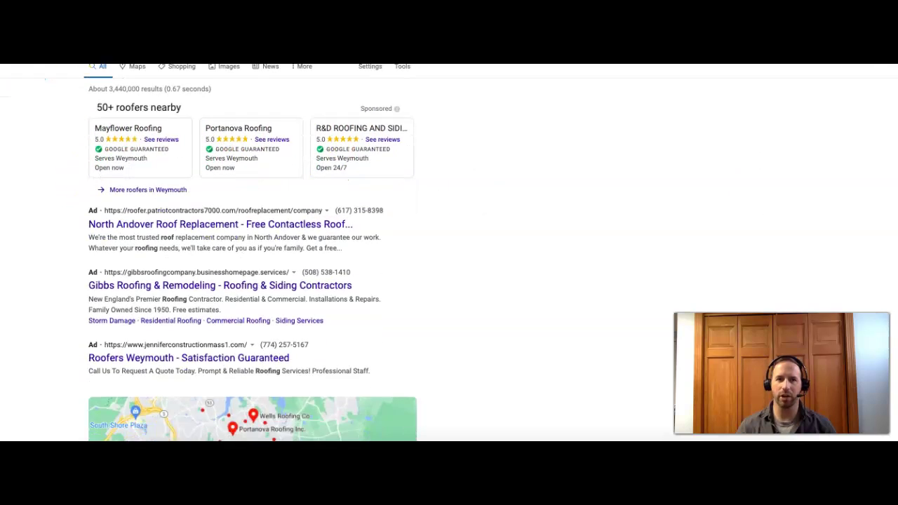
pyautogui.scroll(-5, 253, 252)
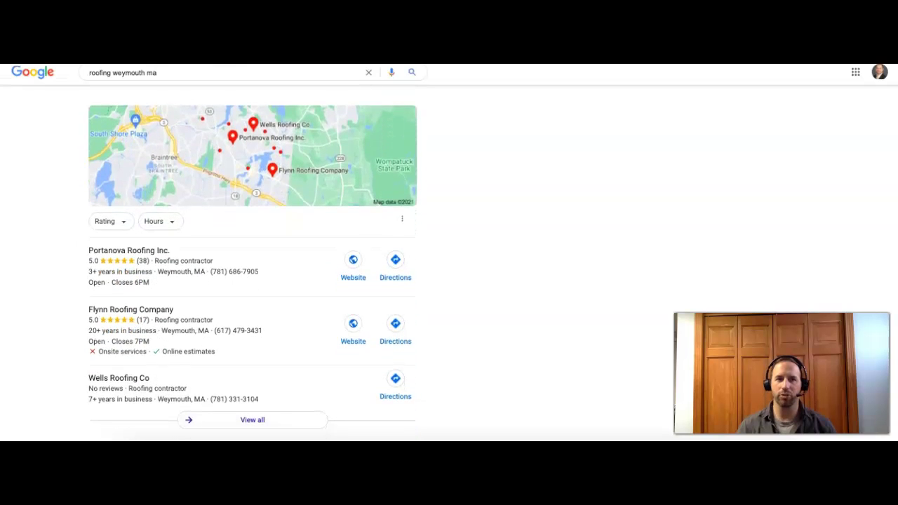
pyautogui.scroll(-1, 253, 262)
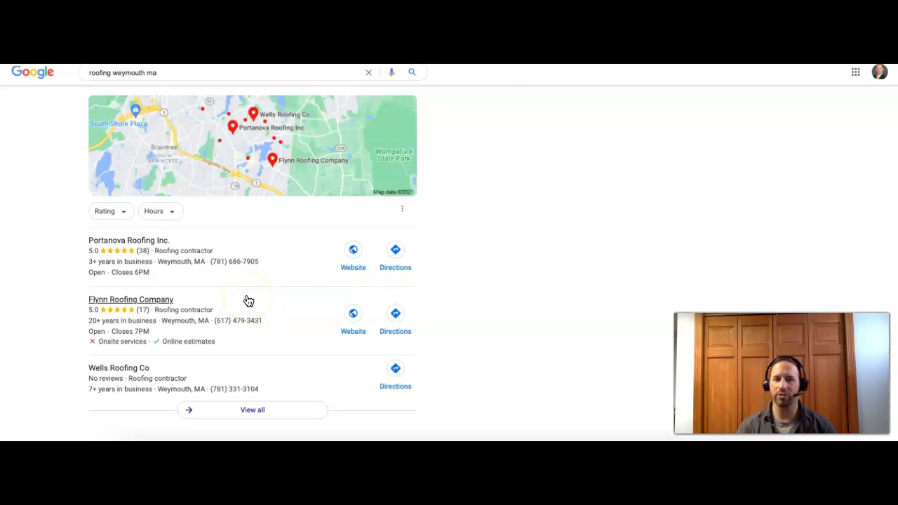
pyautogui.scroll(-7, 252, 262)
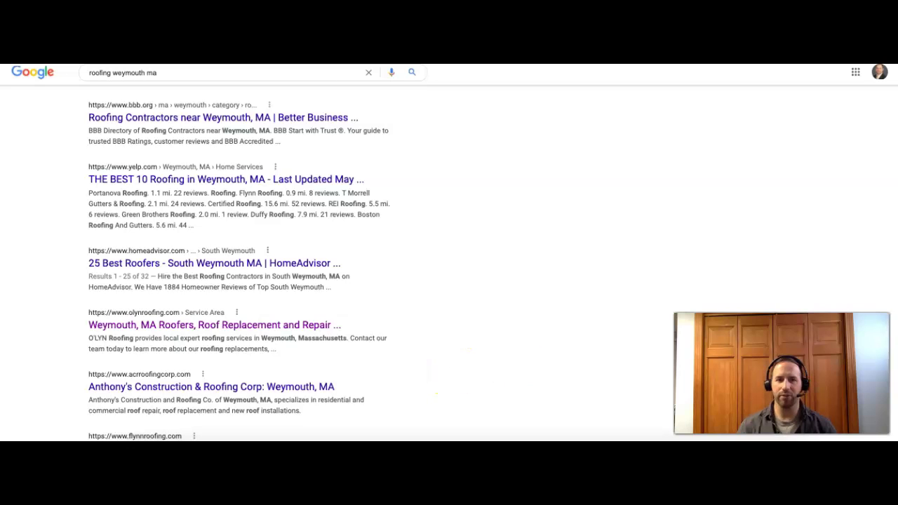
pyautogui.scroll(-2, 435, 379)
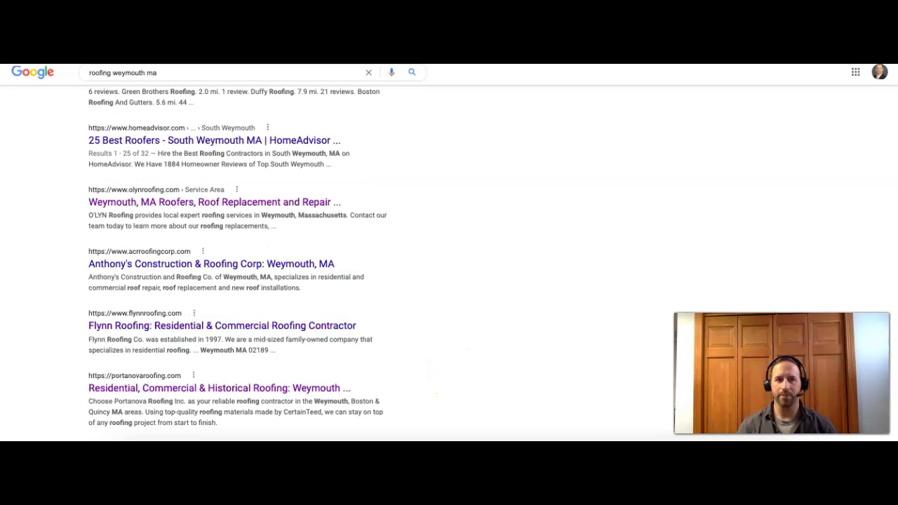
pyautogui.scroll(10, 434, 281)
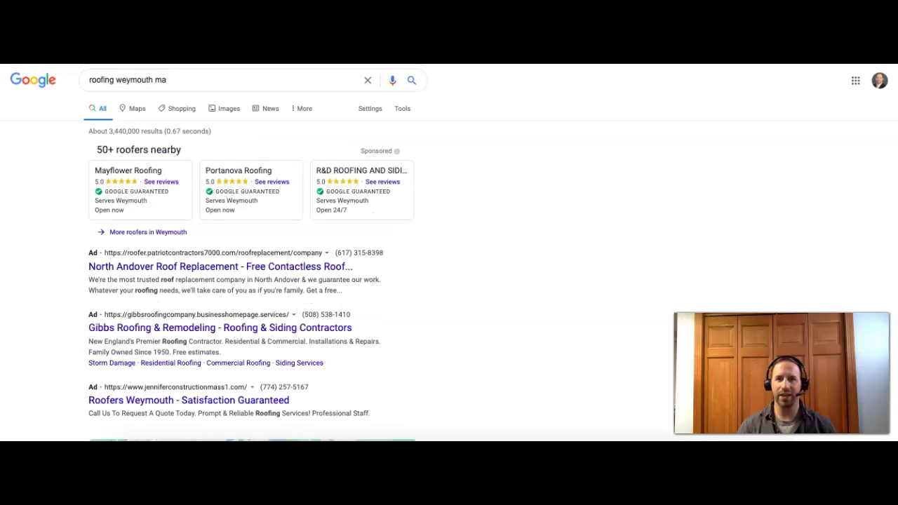
# - Switch to the Ahrefs overview of greenbrothersroofing.com, check its organic traffic and open its organic keywords report
pyautogui.click(309, 56)
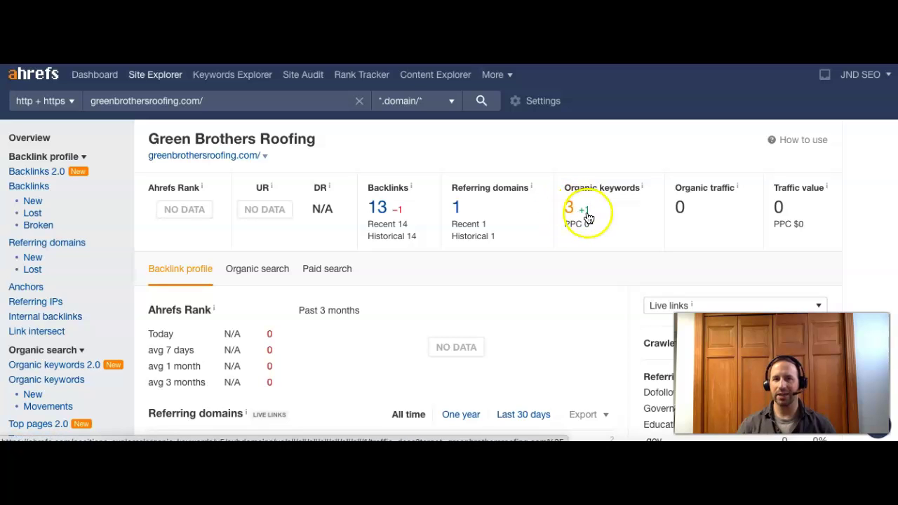
pyautogui.click(679, 208)
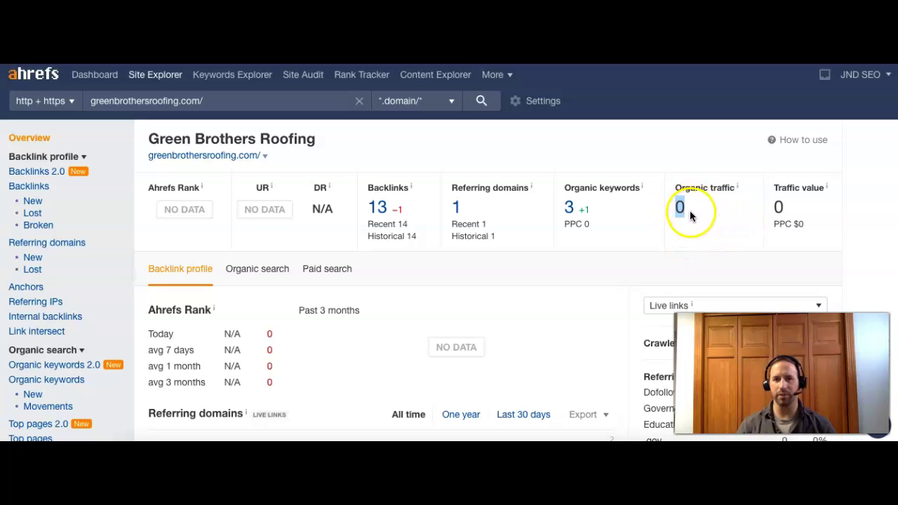
pyautogui.click(569, 209)
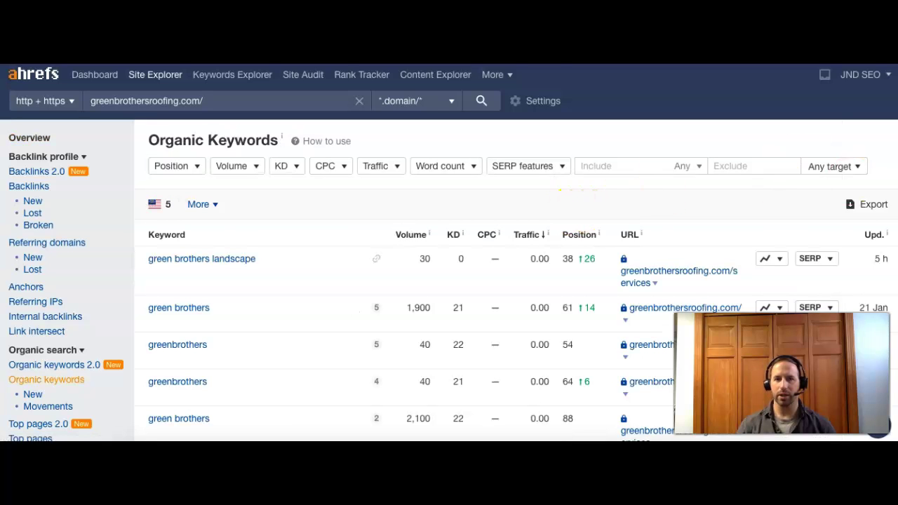
# - Check the search volume and ranking position of the keyword "green brothers landscape"
pyautogui.scroll(-3, 859, 217)
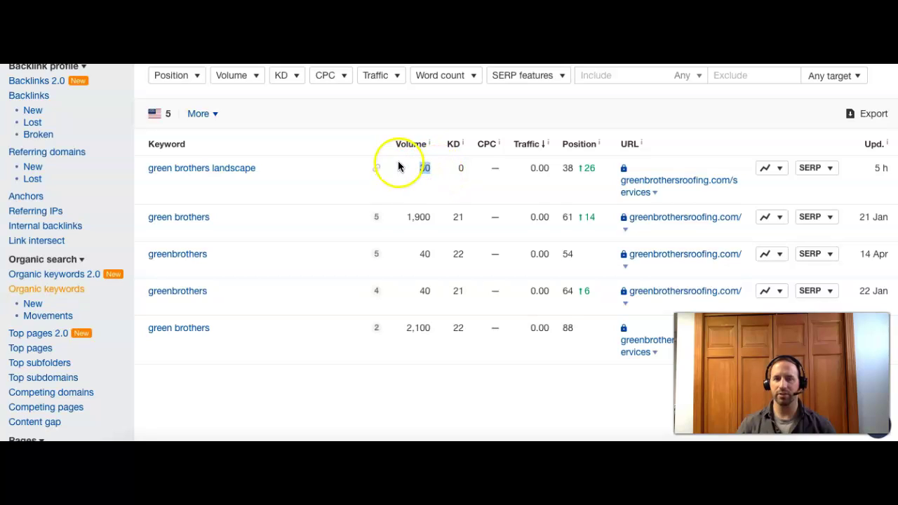
pyautogui.click(574, 169)
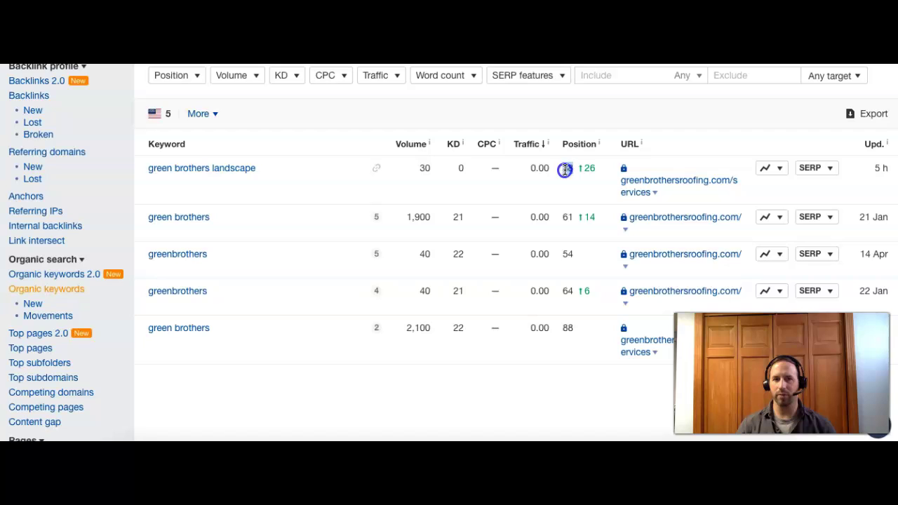
pyautogui.doubleClick(567, 169)
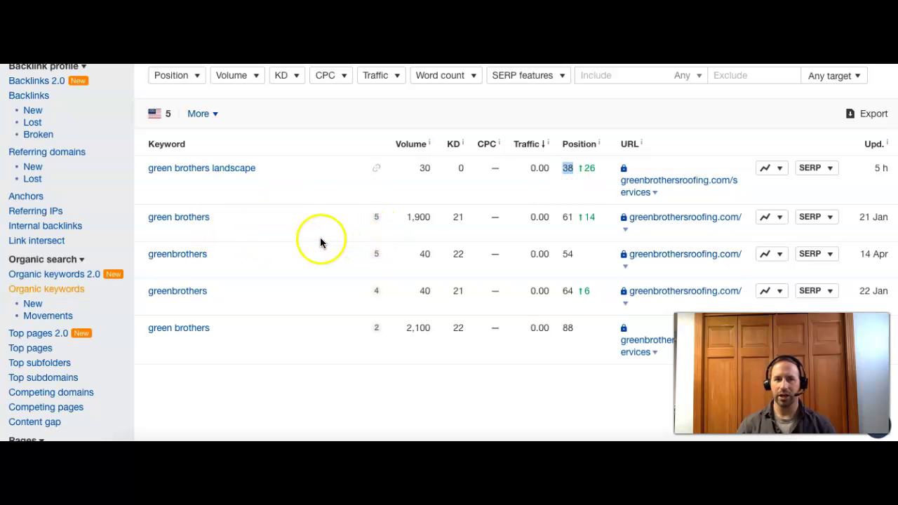
# - Check the search volume and ranking position of the first "green brothers" keyword in the list
pyautogui.moveTo(432, 217); pyautogui.dragTo(411, 217)
pyautogui.click(428, 234)
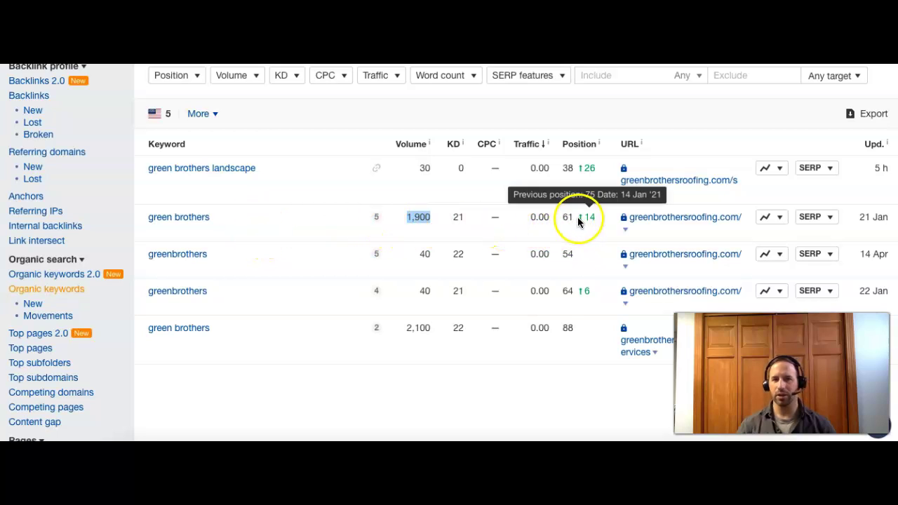
pyautogui.click(567, 217)
pyautogui.moveTo(566, 219); pyautogui.dragTo(577, 221)
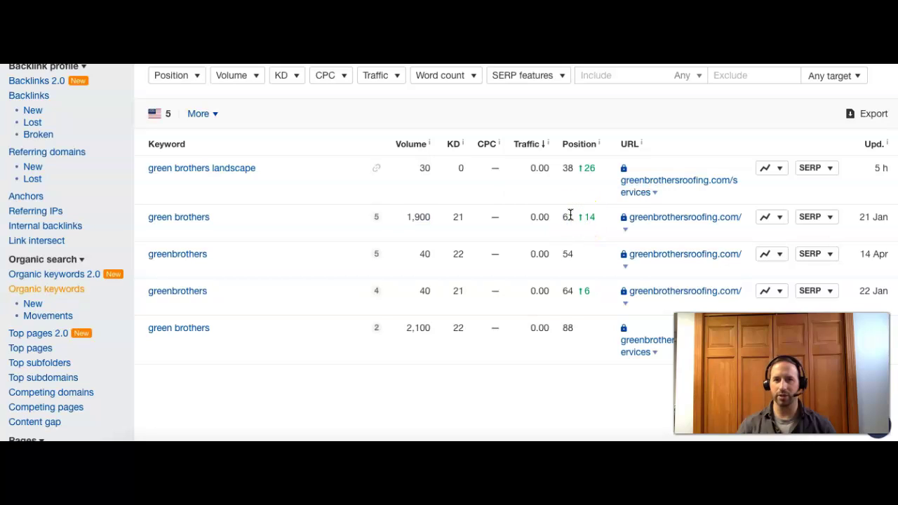
pyautogui.moveTo(574, 216); pyautogui.dragTo(560, 223)
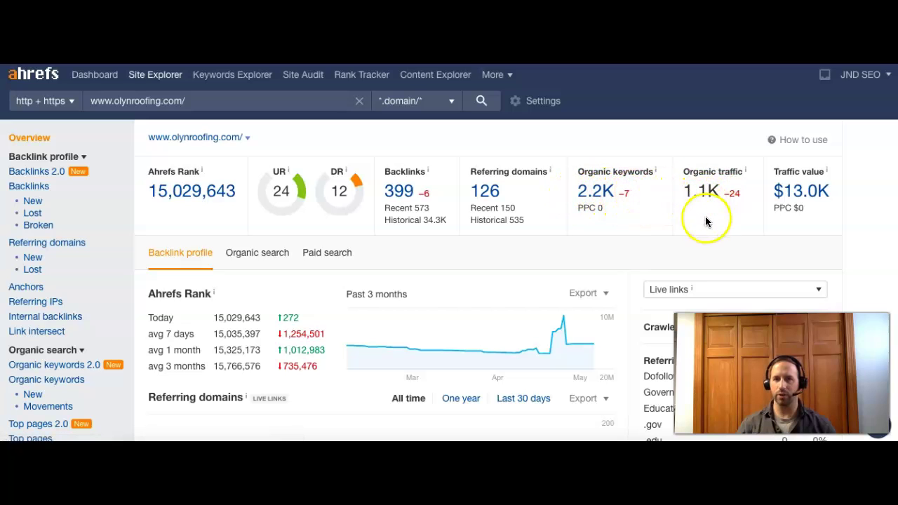
pyautogui.moveTo(740, 194); pyautogui.dragTo(688, 191)
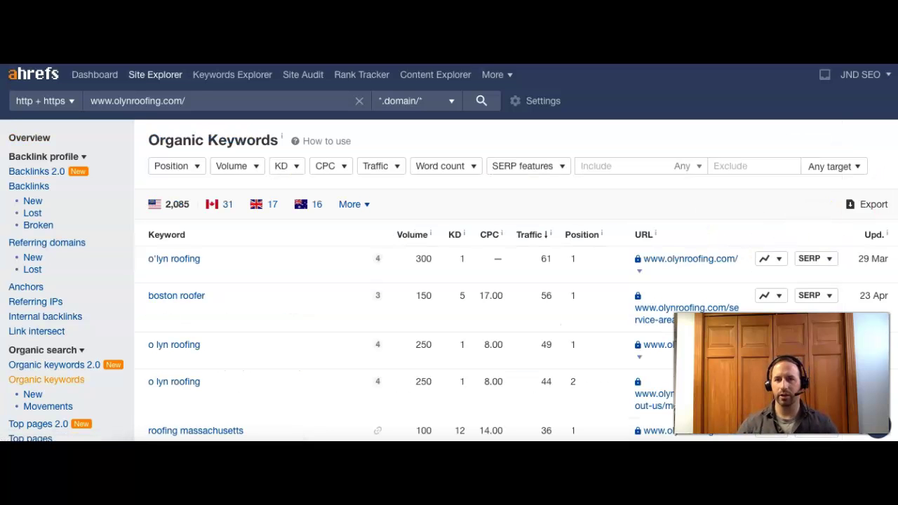
pyautogui.scroll(-3, 449, 280)
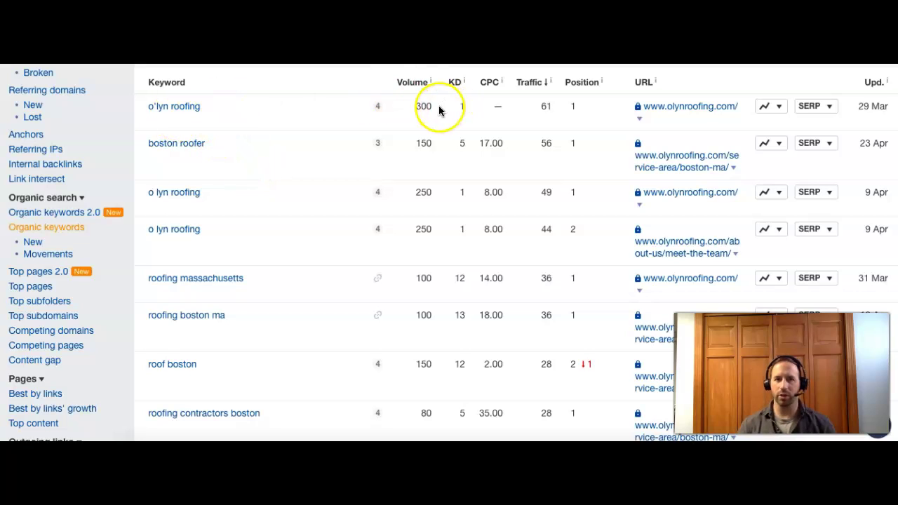
pyautogui.doubleClick(417, 106)
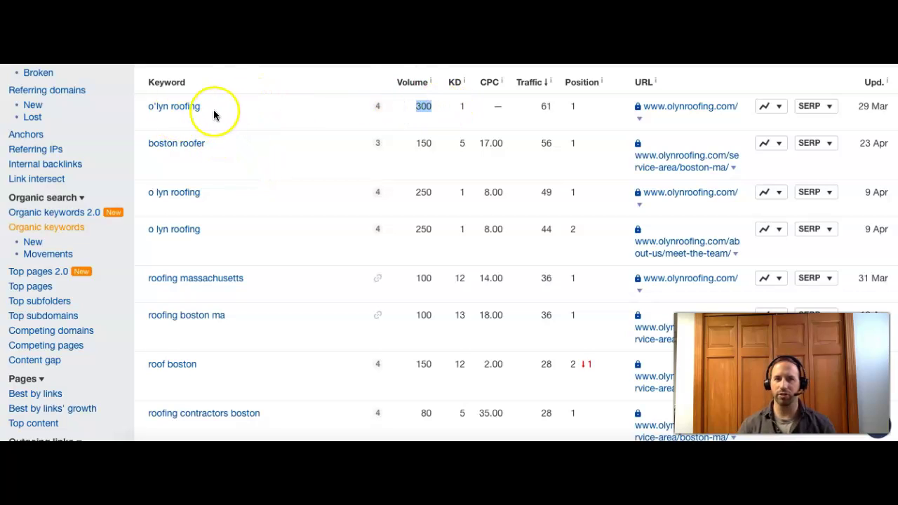
pyautogui.click(577, 107)
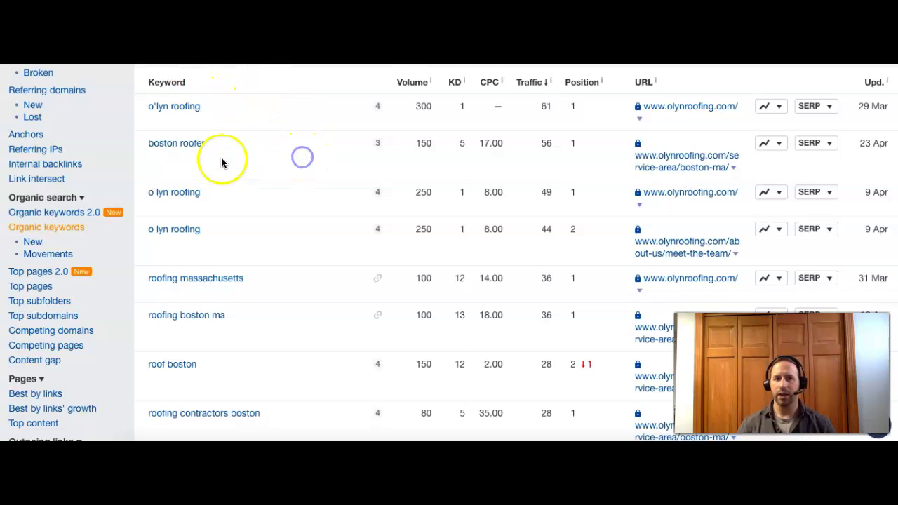
# - Examine the volume and position of the keyword "boston roofer" and look at the keyword "roofing massachusetts"
pyautogui.moveTo(208, 144); pyautogui.dragTo(143, 148)
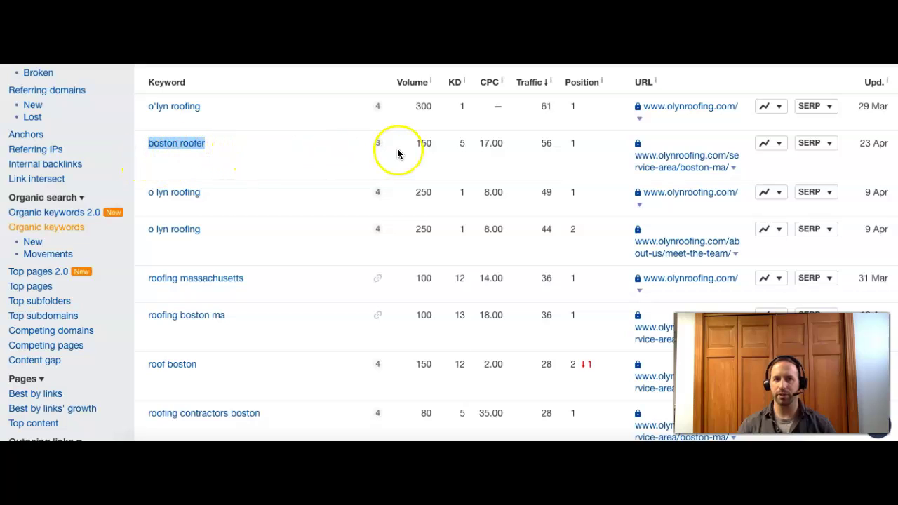
pyautogui.click(426, 141)
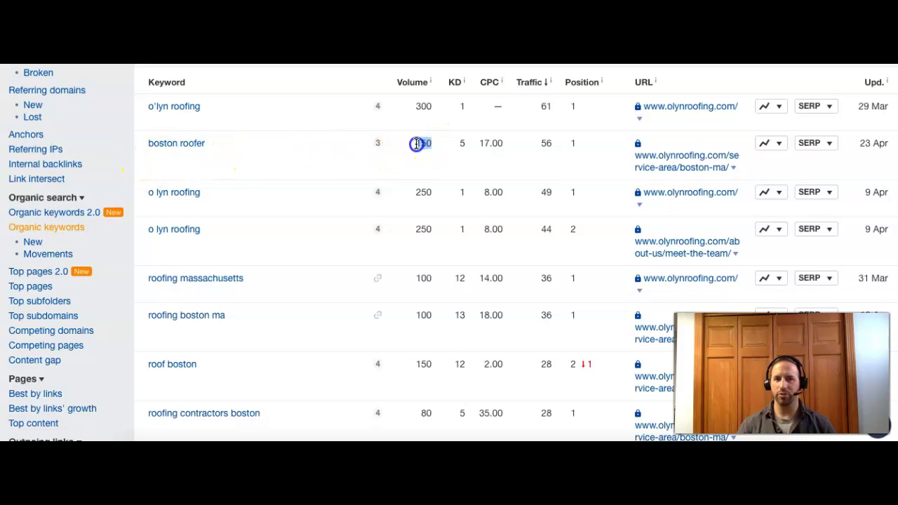
pyautogui.click(577, 144)
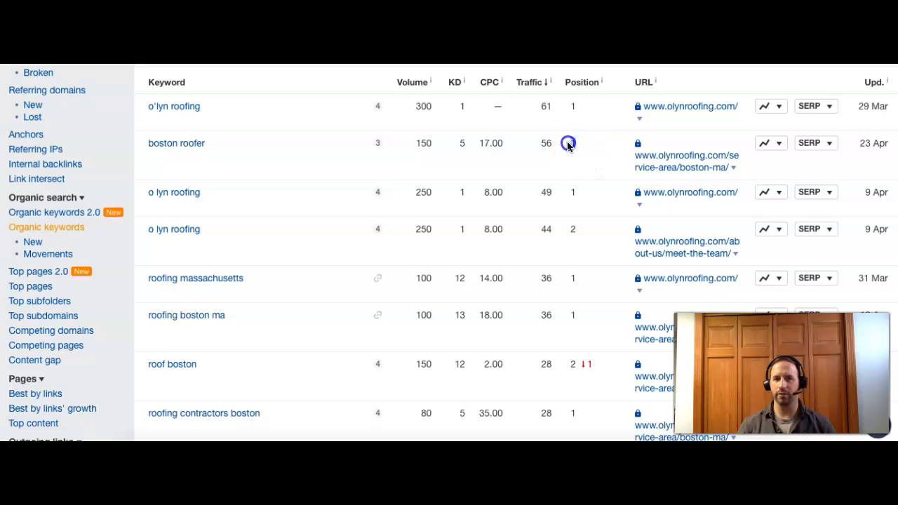
pyautogui.click(277, 243)
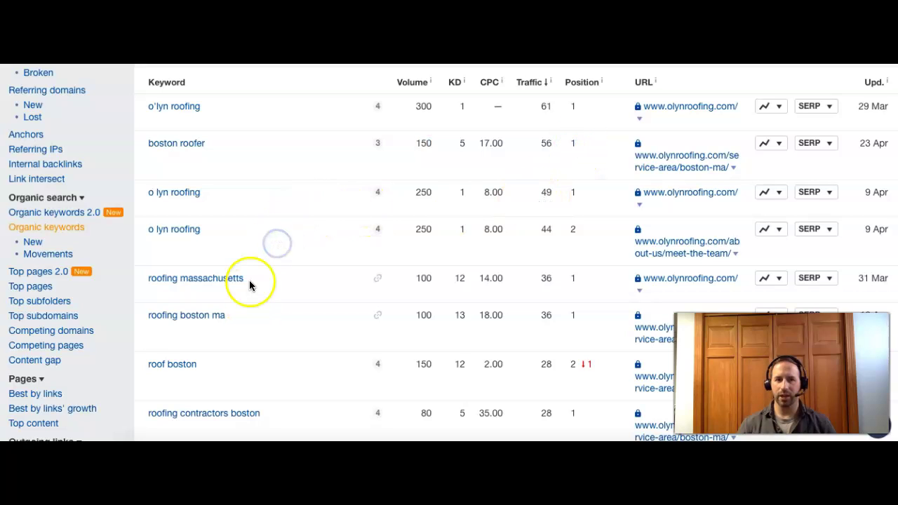
pyautogui.moveTo(249, 281); pyautogui.dragTo(142, 282)
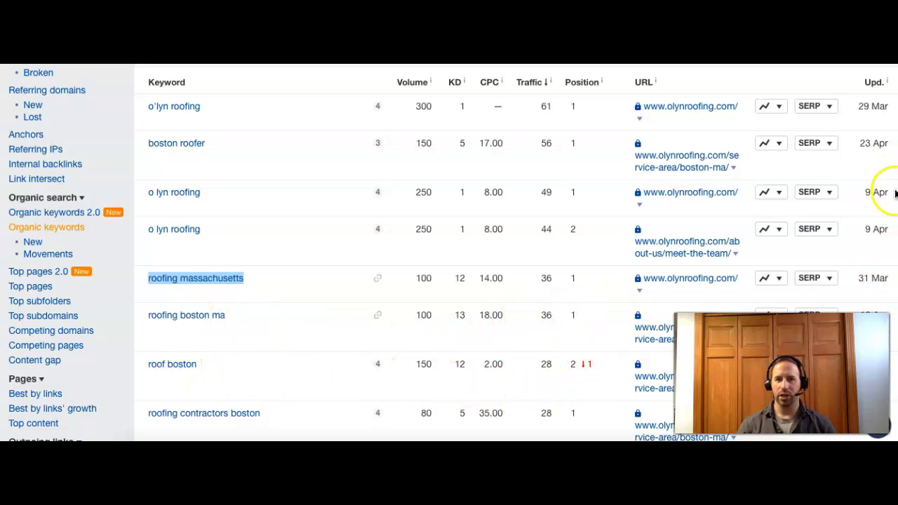
pyautogui.scroll(4, 448, 253)
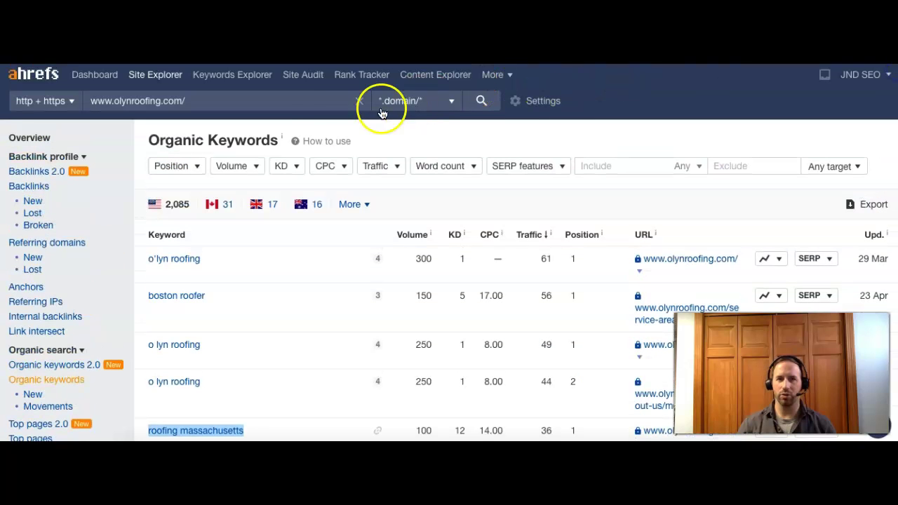
pyautogui.click(635, 165)
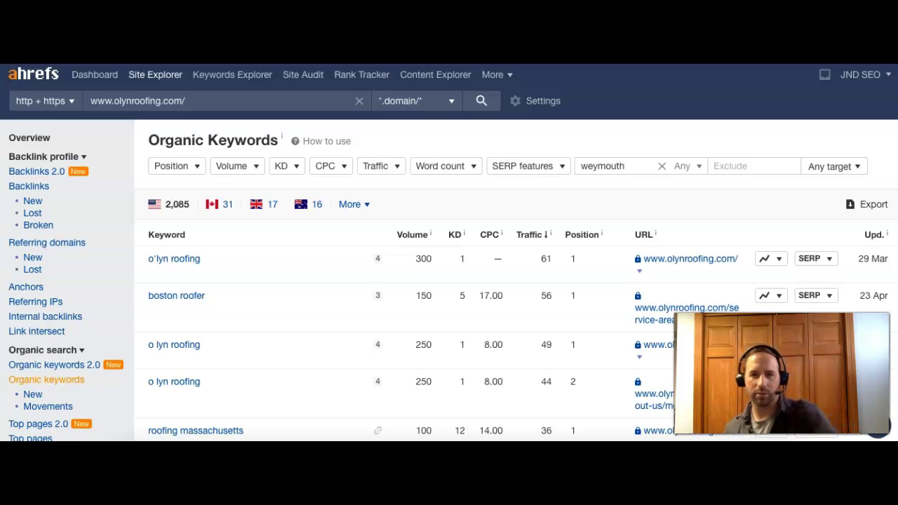
pyautogui.press('Return')
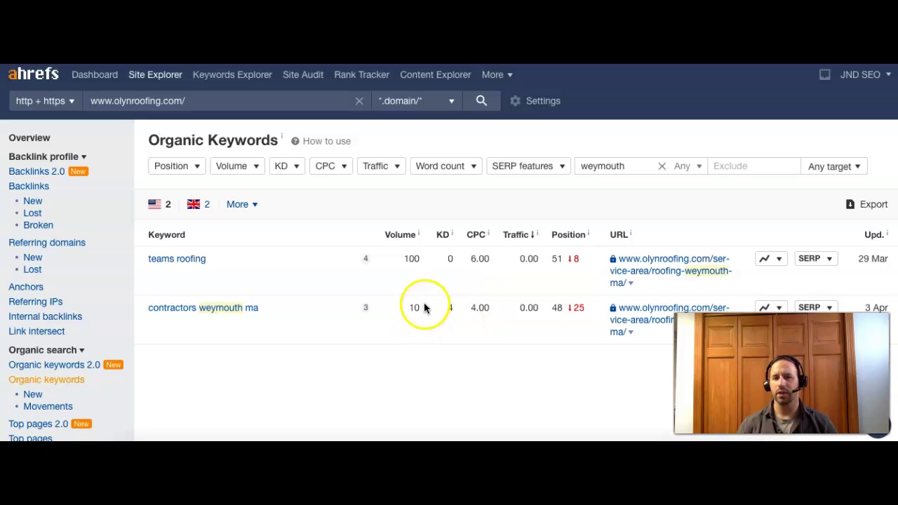
pyautogui.doubleClick(411, 307)
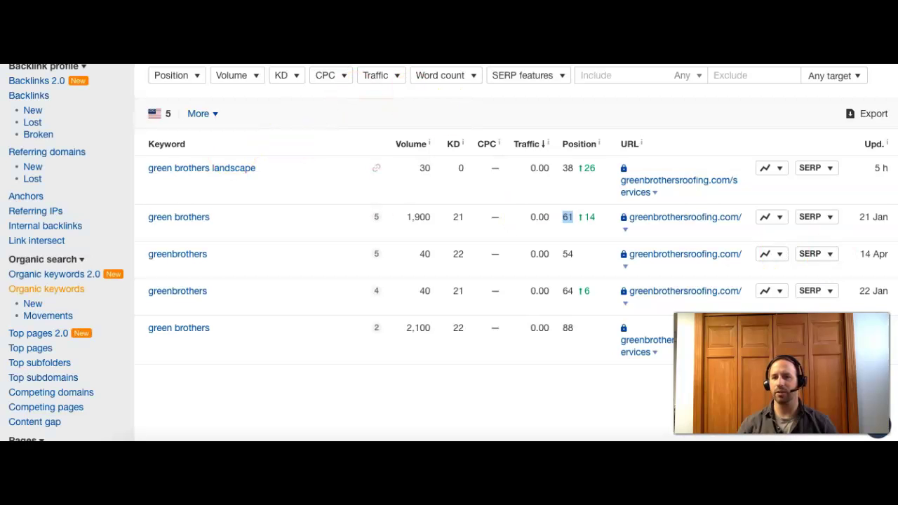
pyautogui.scroll(3, 239, 181)
pyautogui.click(39, 138)
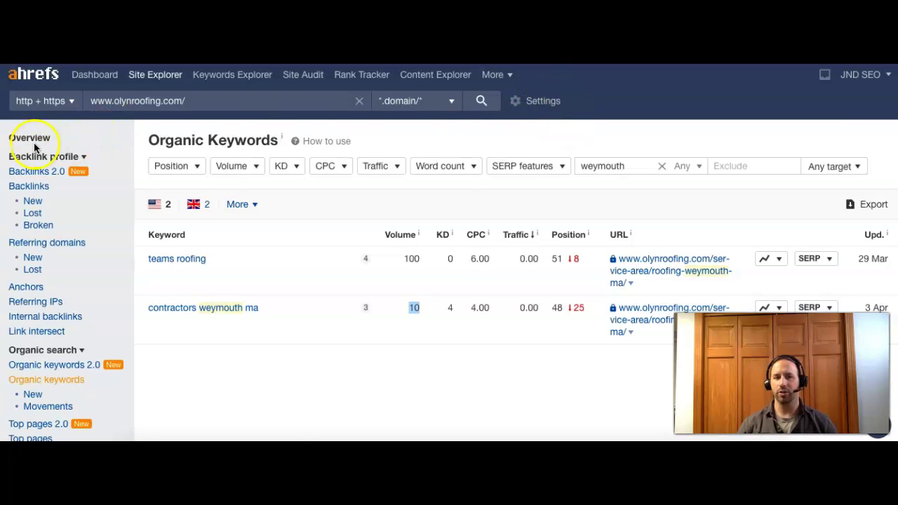
pyautogui.click(35, 143)
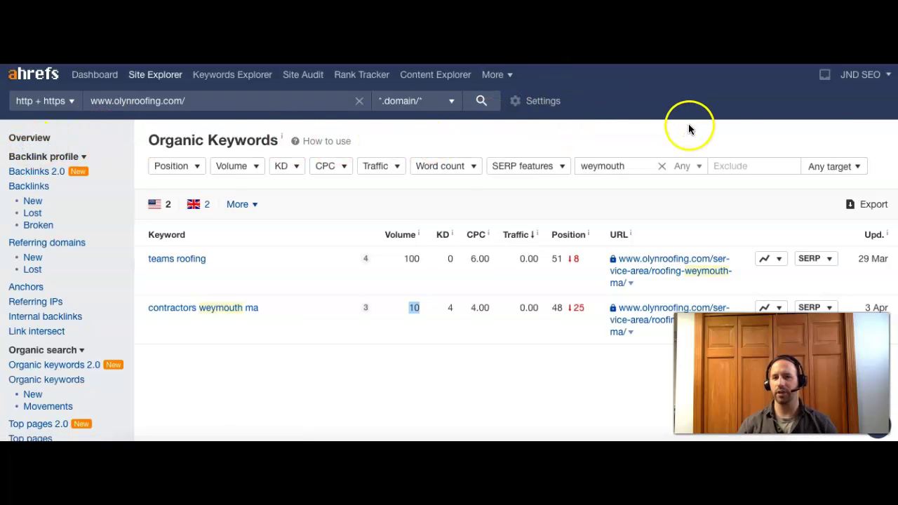